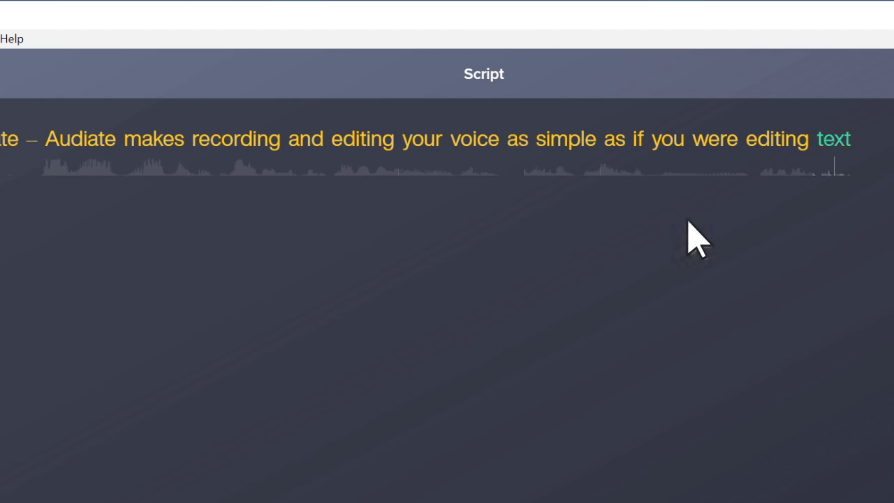
# Cut "if you were" from the line and play back "as simple as editing text".
pyautogui.moveTo(634, 146); pyautogui.dragTo(740, 161)
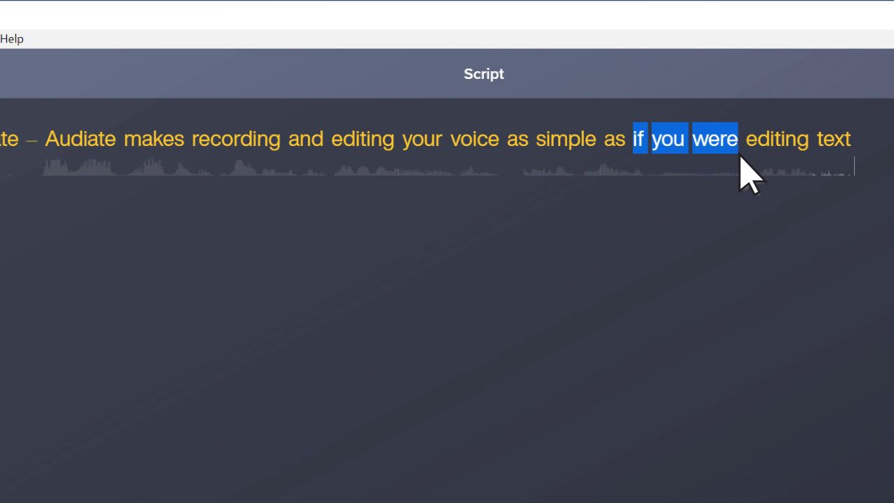
pyautogui.press('Delete')
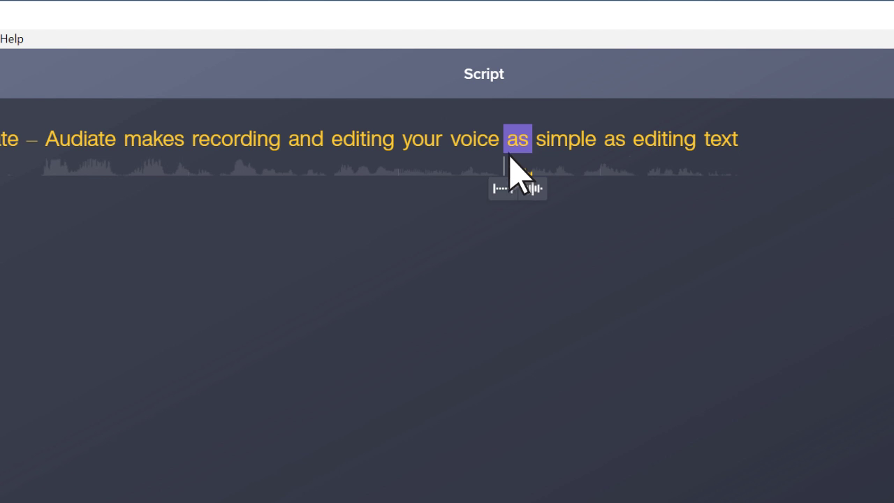
pyautogui.press('space')
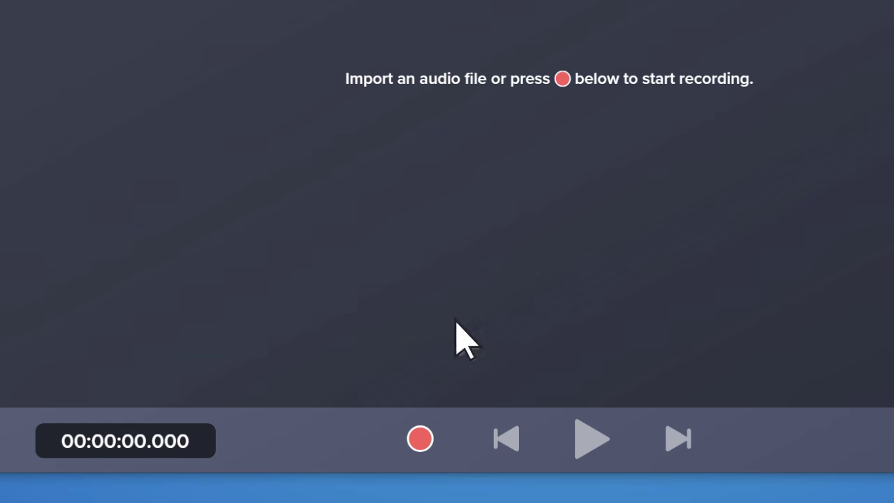
# Record the spoken narration, then stop recording to generate its transcript.
pyautogui.click(420, 439)
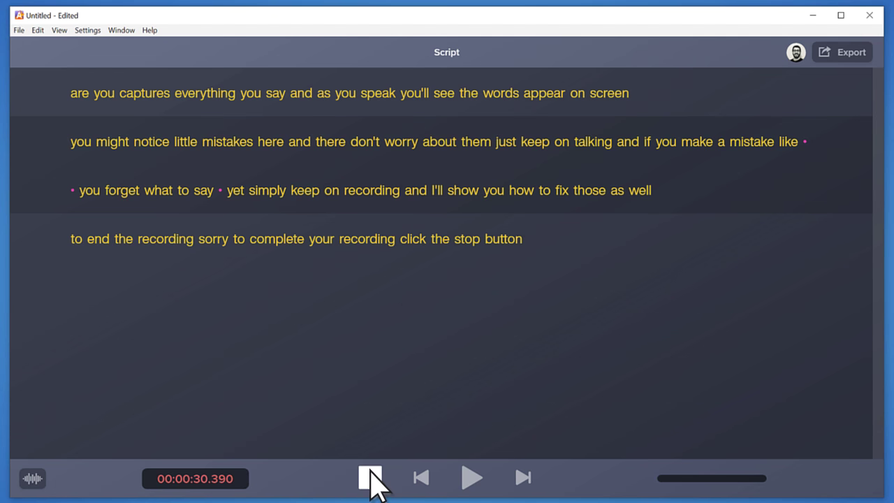
pyautogui.click(371, 477)
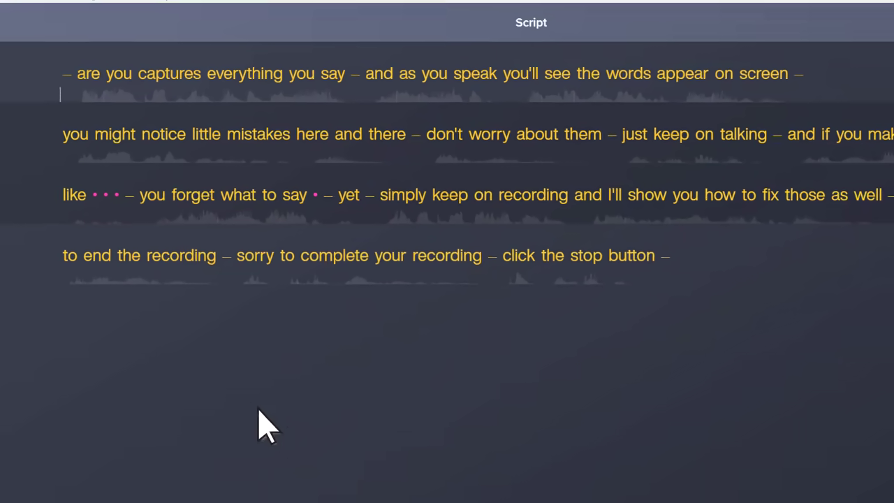
# Remove "to end the recording – sorry" and mute the phrase "don't worry about them".
pyautogui.moveTo(47, 292); pyautogui.dragTo(347, 294)
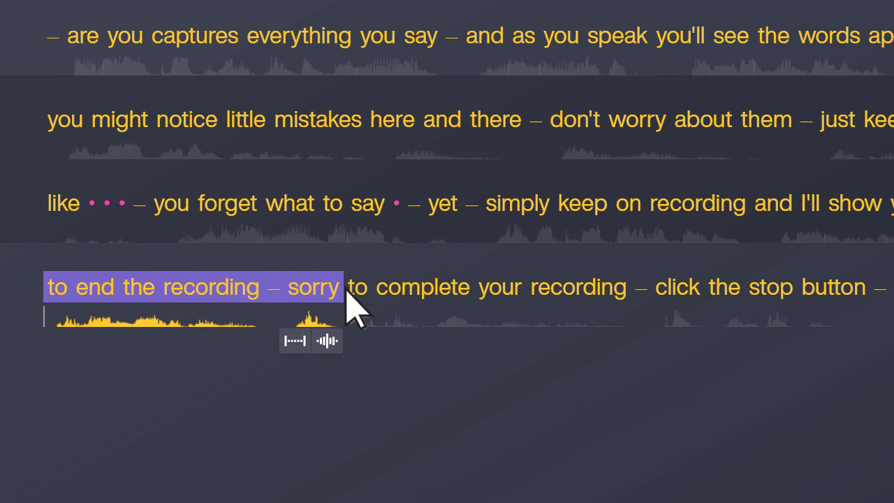
pyautogui.press('BackSpace')
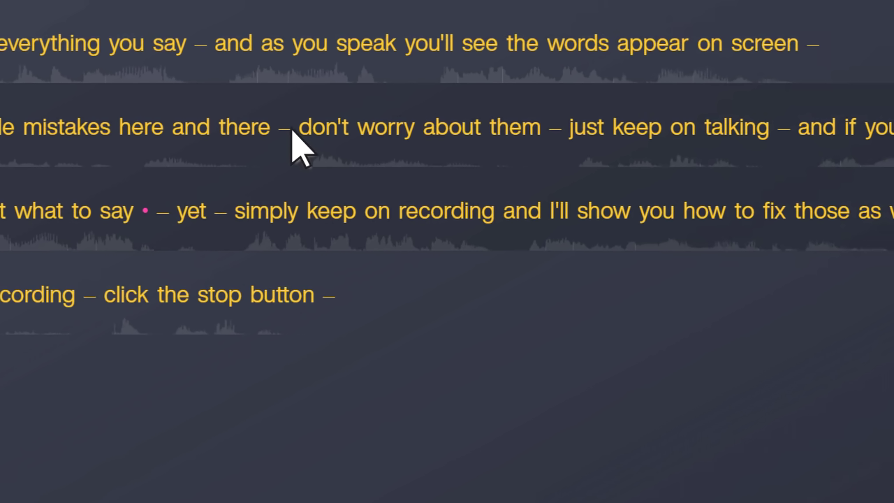
pyautogui.moveTo(293, 128); pyautogui.dragTo(542, 130)
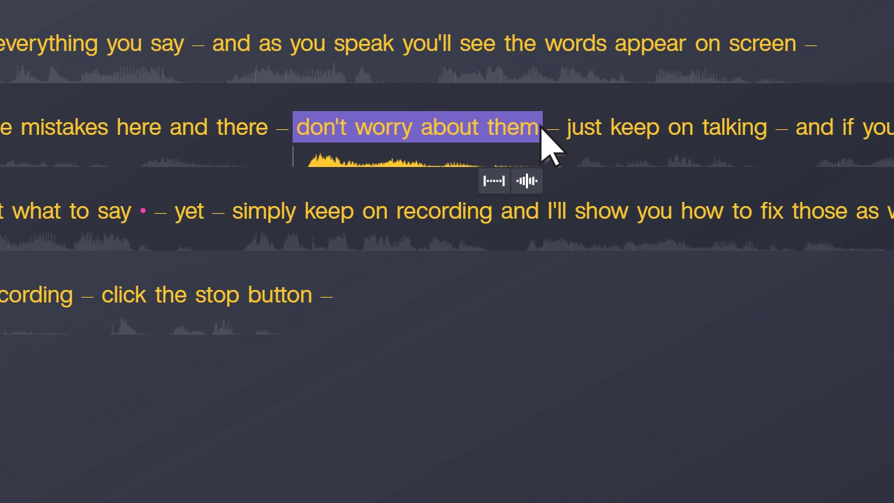
pyautogui.click(495, 181)
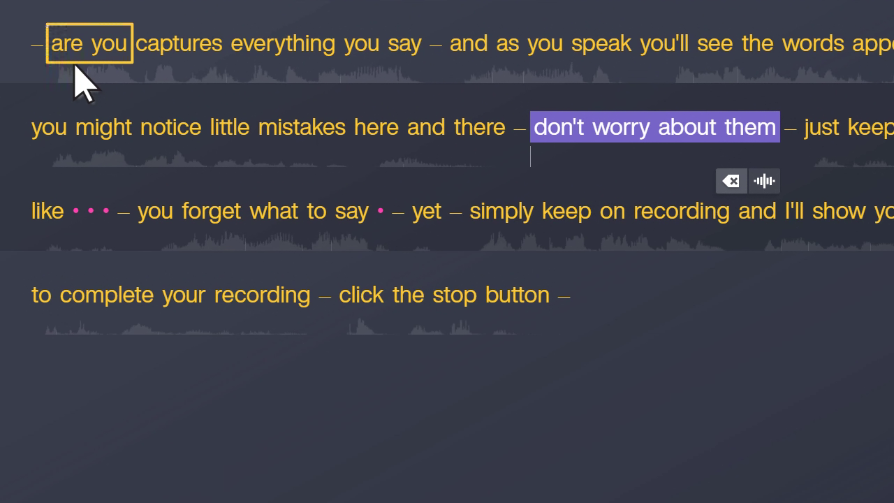
# Check the suggested alternatives for "are" and dismiss them unchanged.
pyautogui.doubleClick(72, 46)
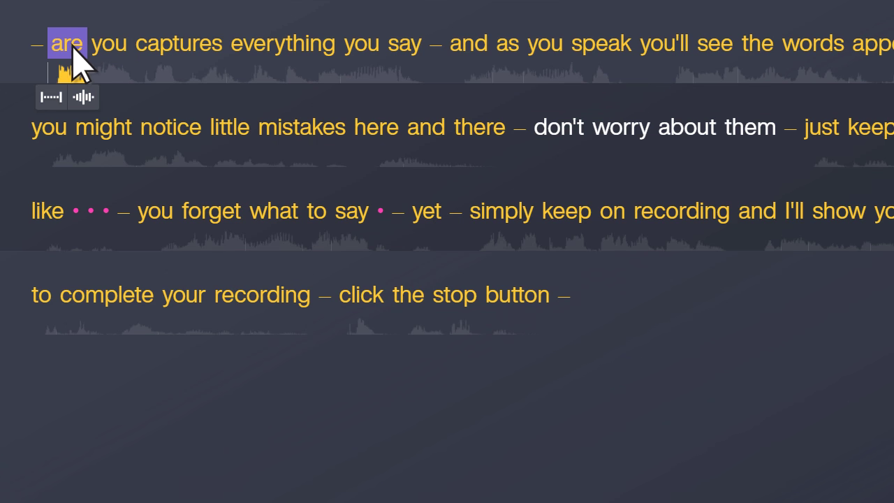
pyautogui.rightClick(72, 46)
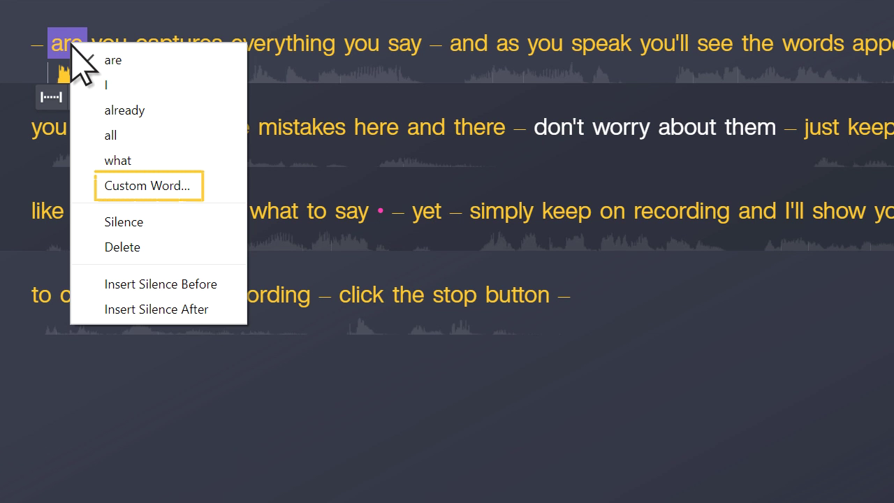
pyautogui.press('Escape')
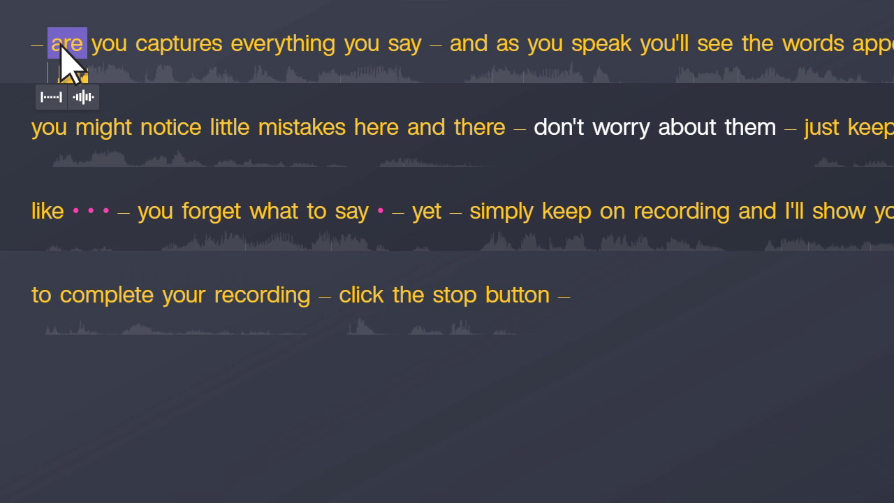
# Combine "are you" into the custom word "Audiate".
pyautogui.moveTo(51, 48); pyautogui.dragTo(130, 48)
pyautogui.rightClick(127, 44)
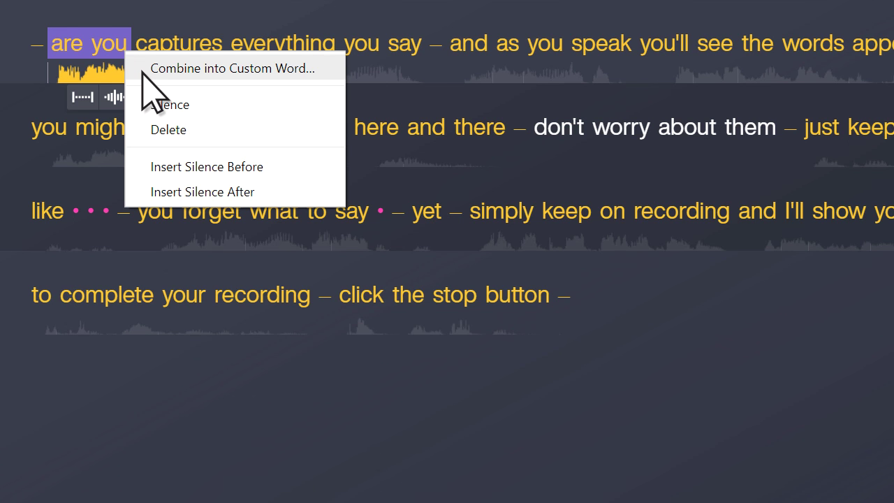
pyautogui.click(143, 69)
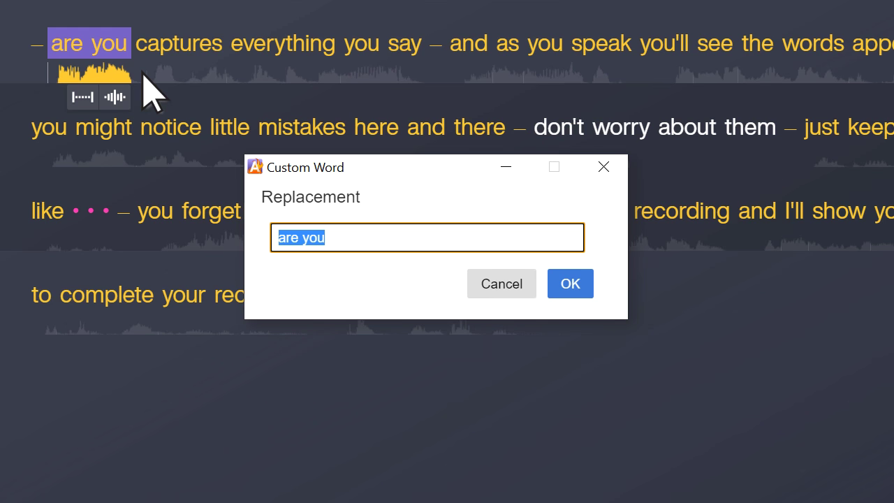
pyautogui.write('Audiate')
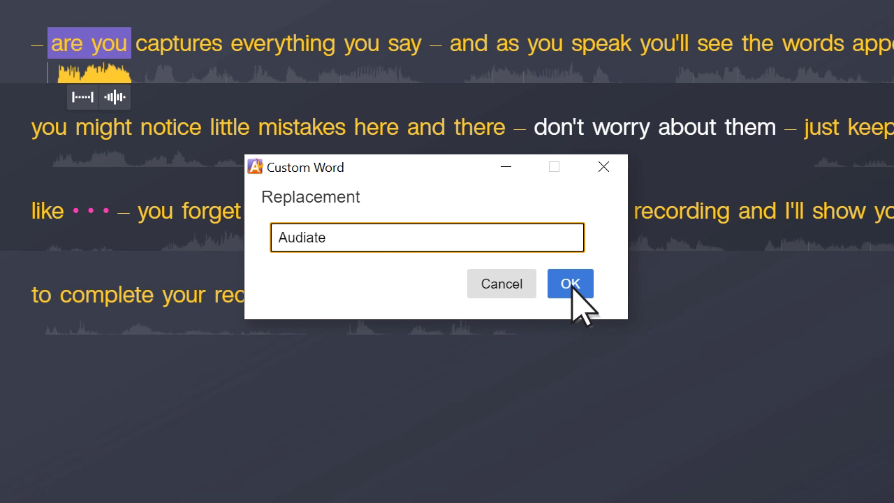
pyautogui.click(572, 287)
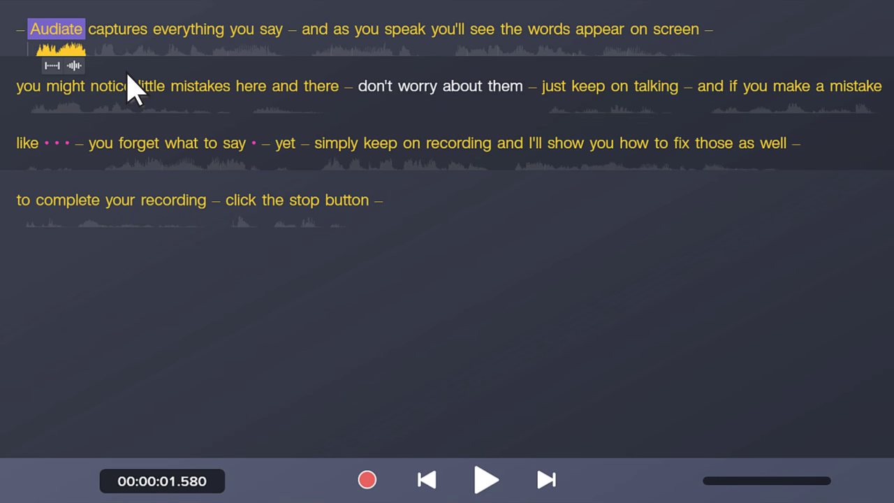
# Play the narration from "like" to review the pause after it.
pyautogui.click(21, 158)
pyautogui.press('space')
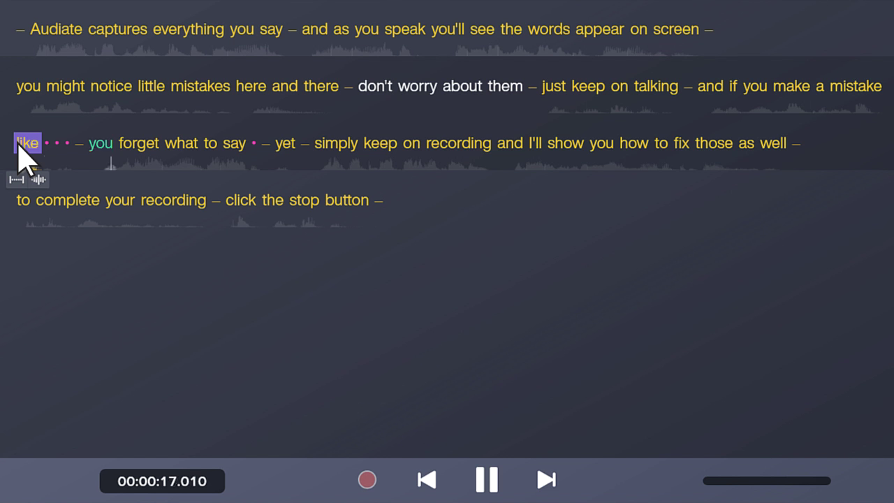
pyautogui.press('space')
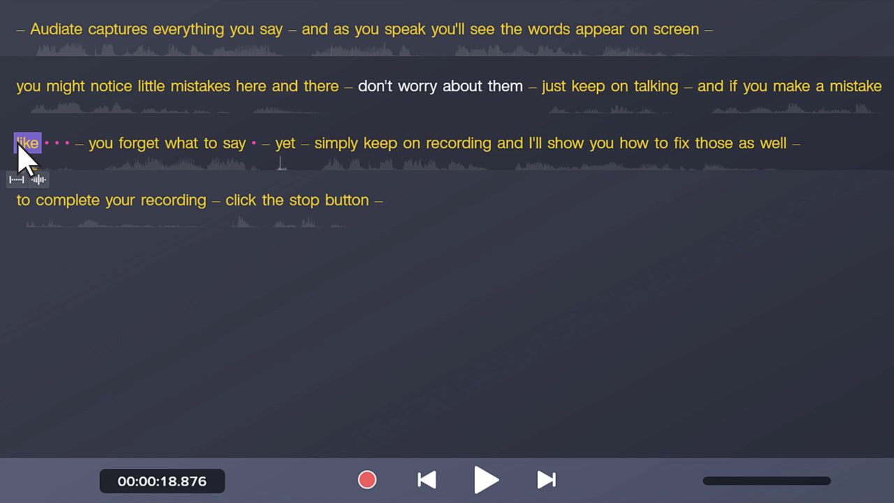
# Delete the pause dash and dots after "like", then delete all hesitations.
pyautogui.click(81, 145)
pyautogui.press('Delete')
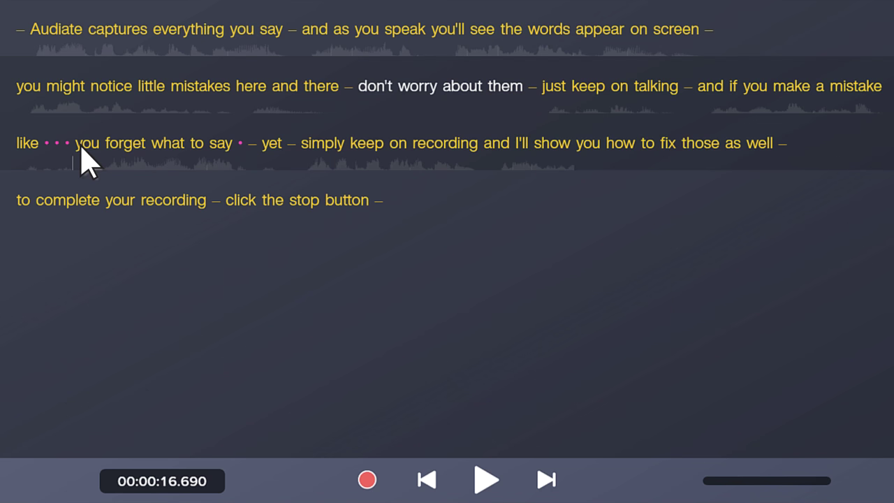
pyautogui.click(68, 147)
pyautogui.press('Delete')
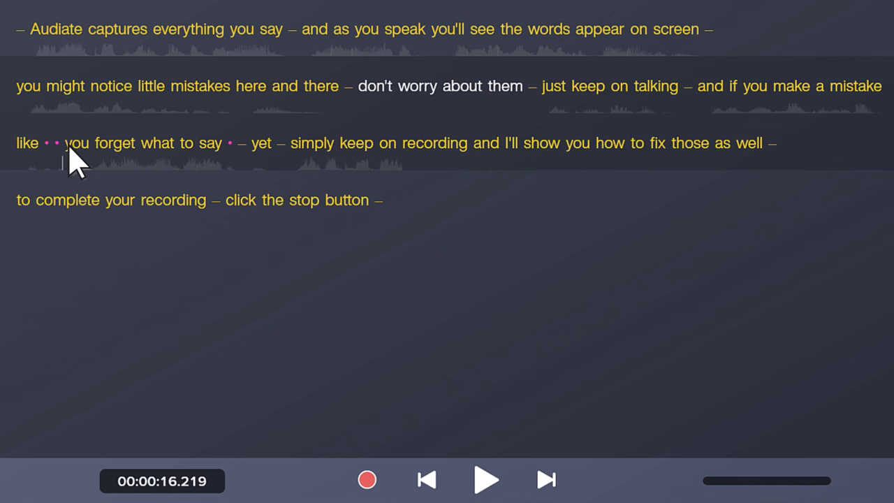
pyautogui.click(57, 144)
pyautogui.press('Delete')
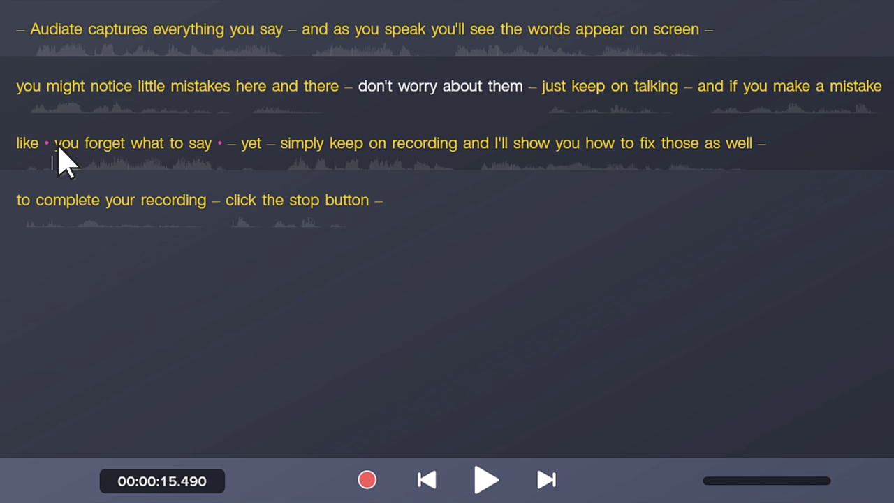
pyautogui.click(37, 32)
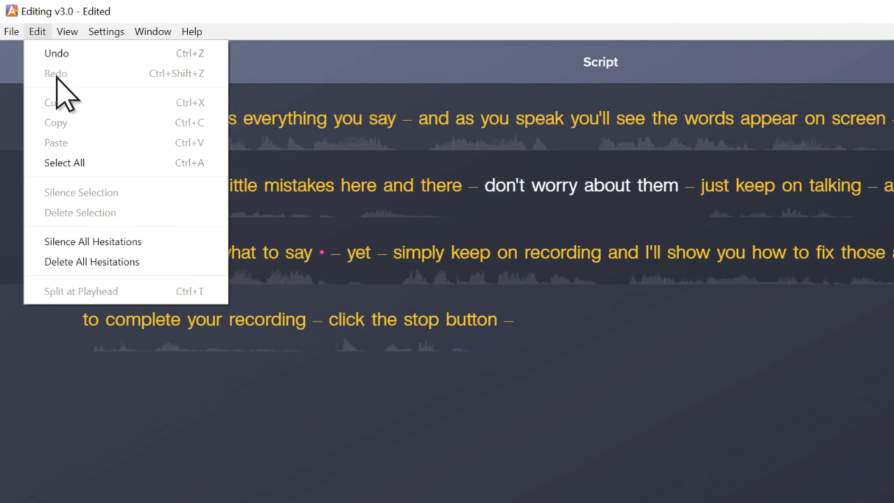
pyautogui.click(145, 263)
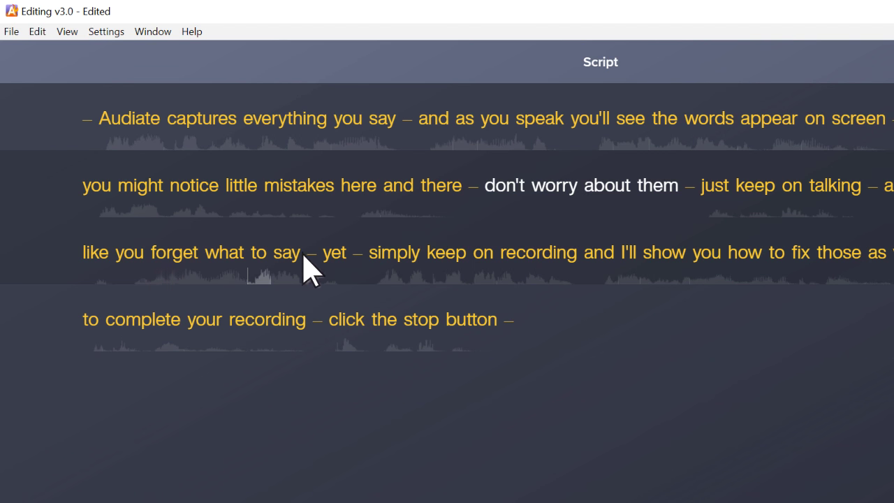
# Delete "– yet –" after "say" and insert silence before "simply".
pyautogui.moveTo(304, 251); pyautogui.dragTo(368, 252)
pyautogui.press('Delete')
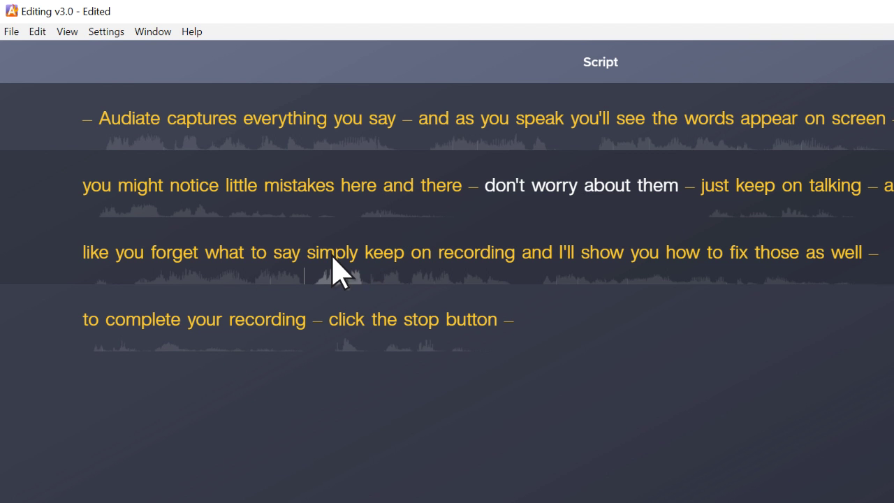
pyautogui.rightClick(334, 256)
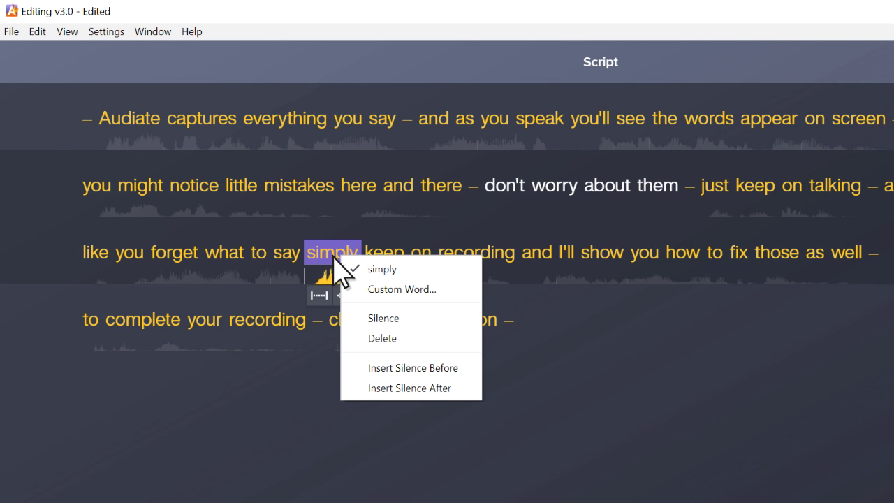
pyautogui.click(464, 370)
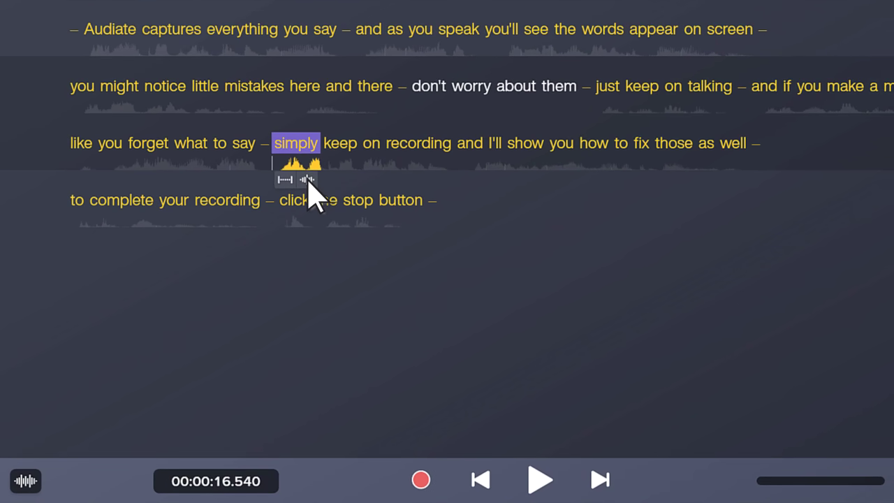
# In the Waveform Editor, zoom in and silence the marked range at the start of "simply".
pyautogui.click(307, 180)
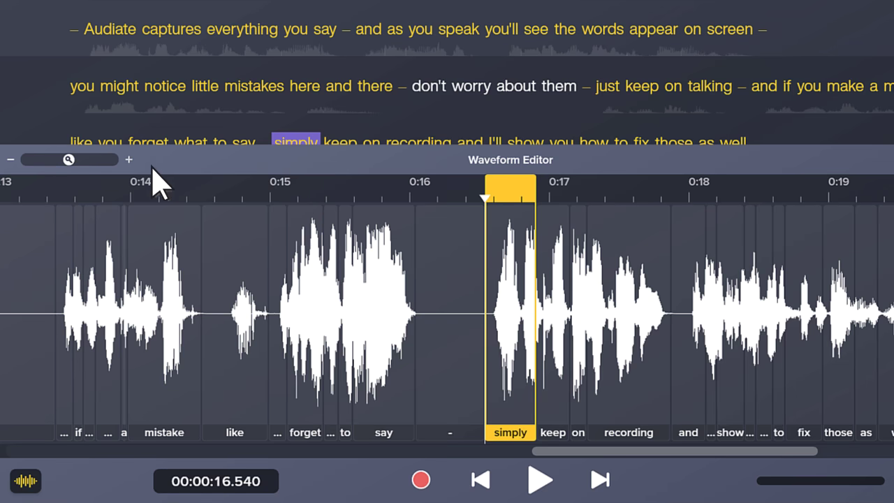
pyautogui.moveTo(69, 159); pyautogui.dragTo(89, 160)
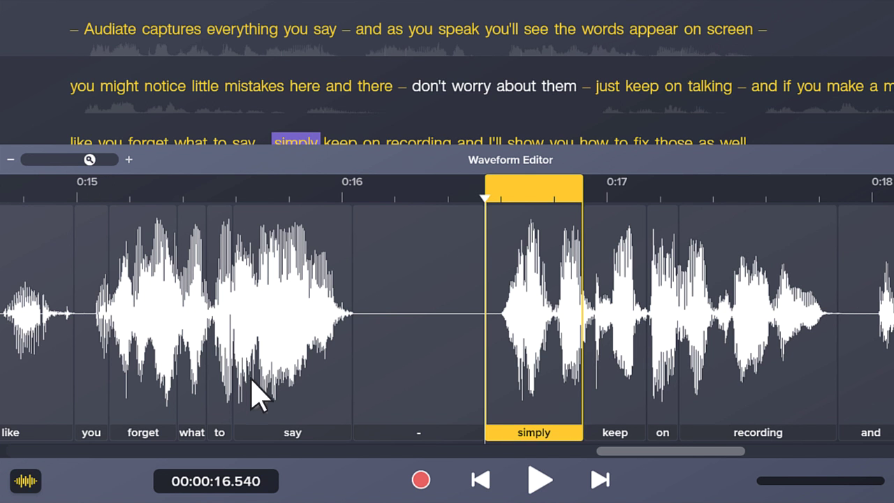
pyautogui.click(292, 432)
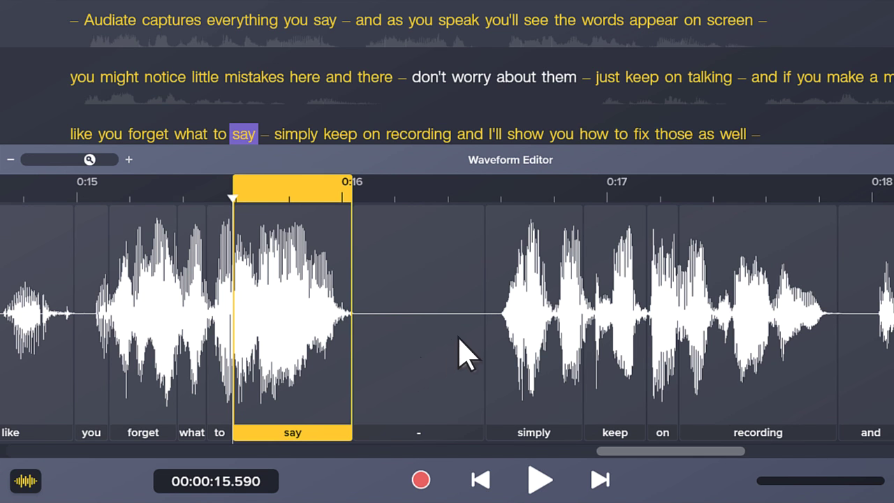
pyautogui.moveTo(510, 318); pyautogui.dragTo(553, 317)
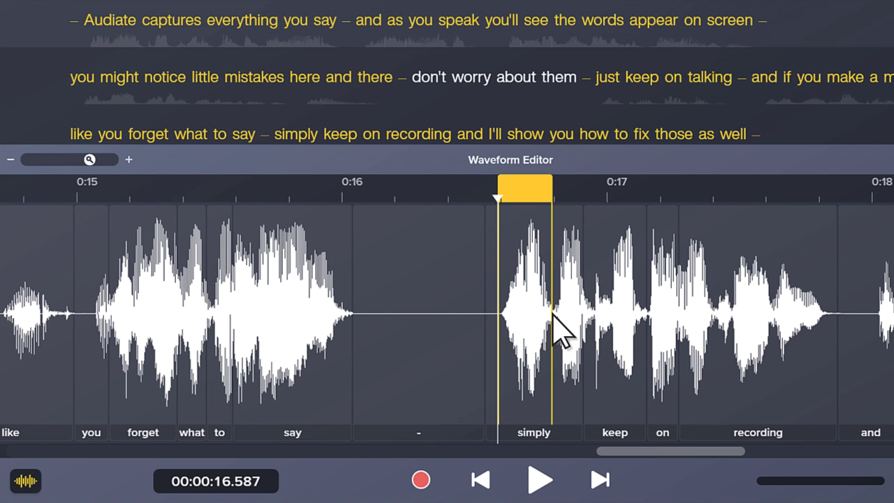
pyautogui.rightClick(525, 315)
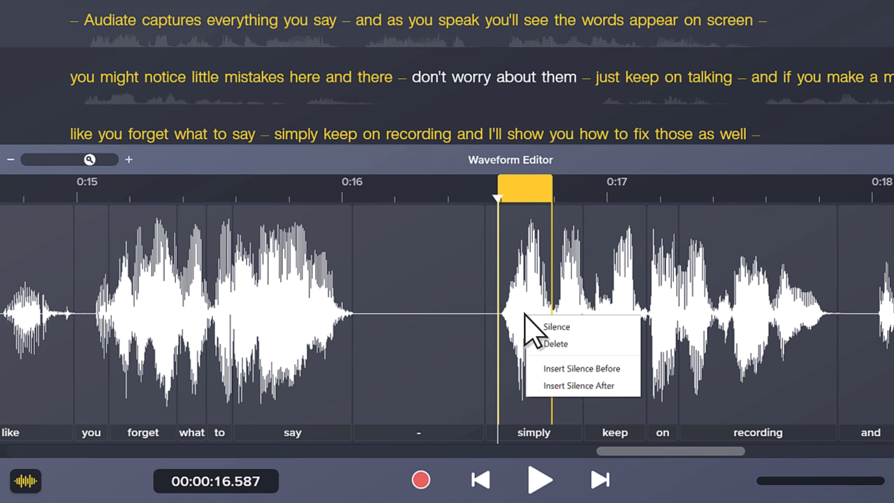
pyautogui.click(582, 327)
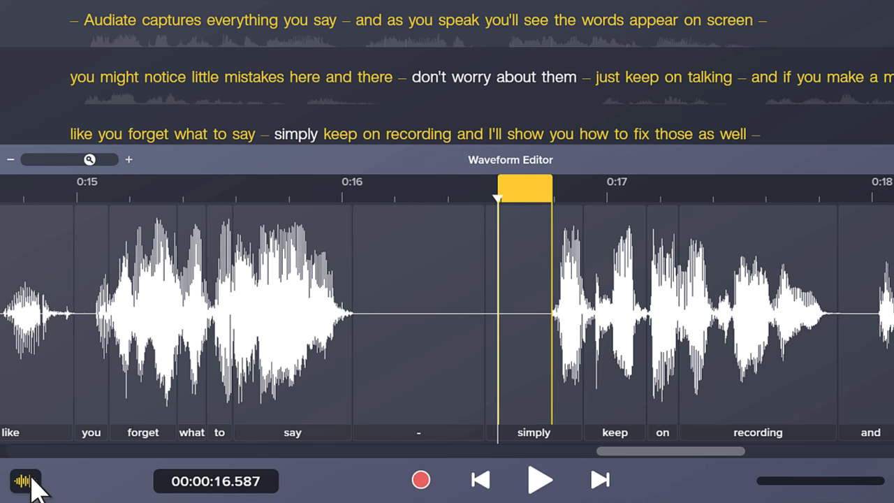
# Close the Waveform Editor and bring up the File menu's export options.
pyautogui.click(30, 475)
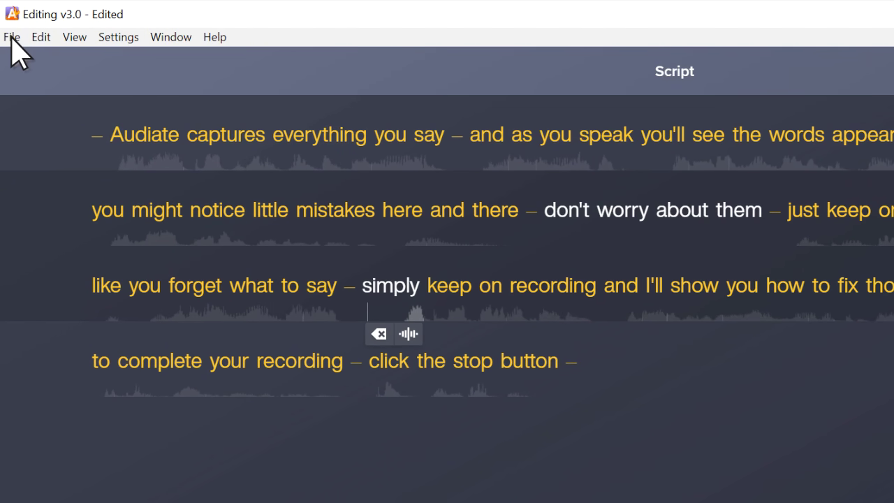
pyautogui.click(11, 36)
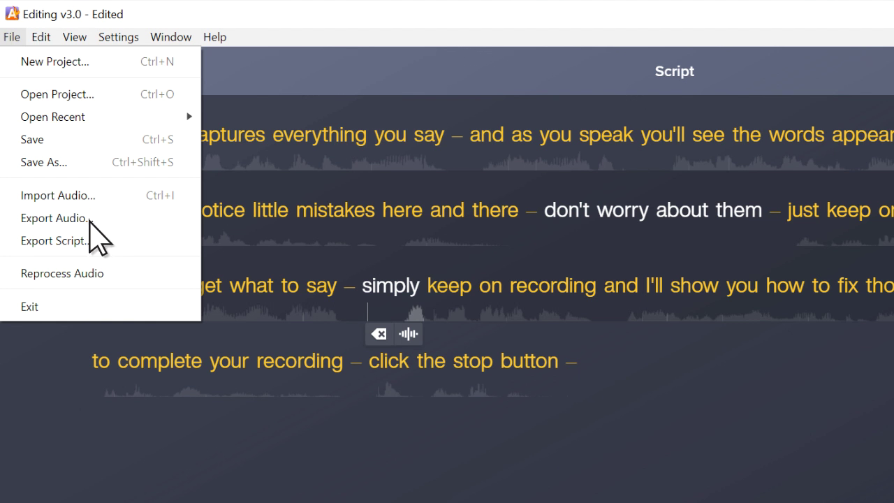